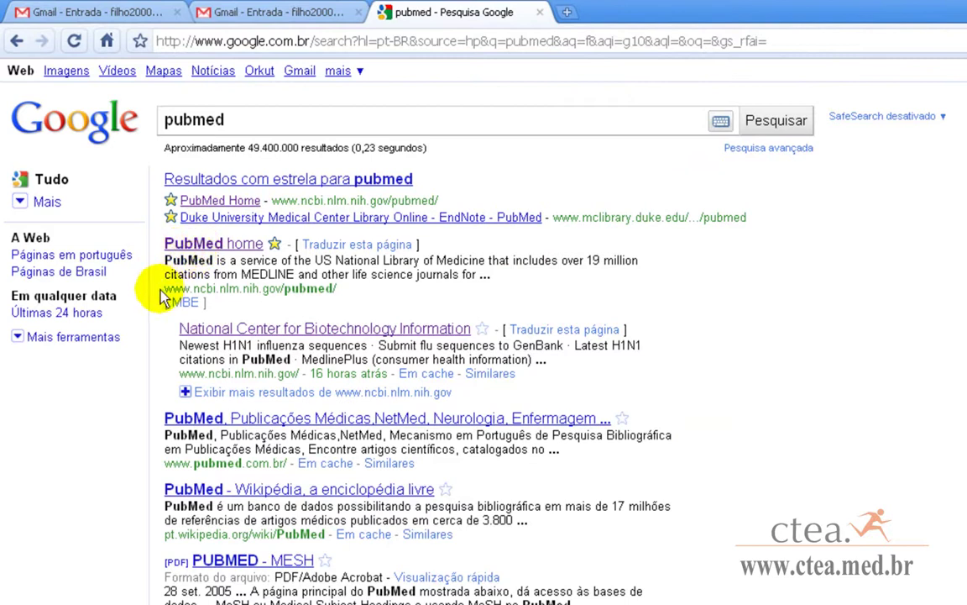
{"action": "left_click_drag", "start_coordinate": [165, 290], "coordinate": [210, 282]}
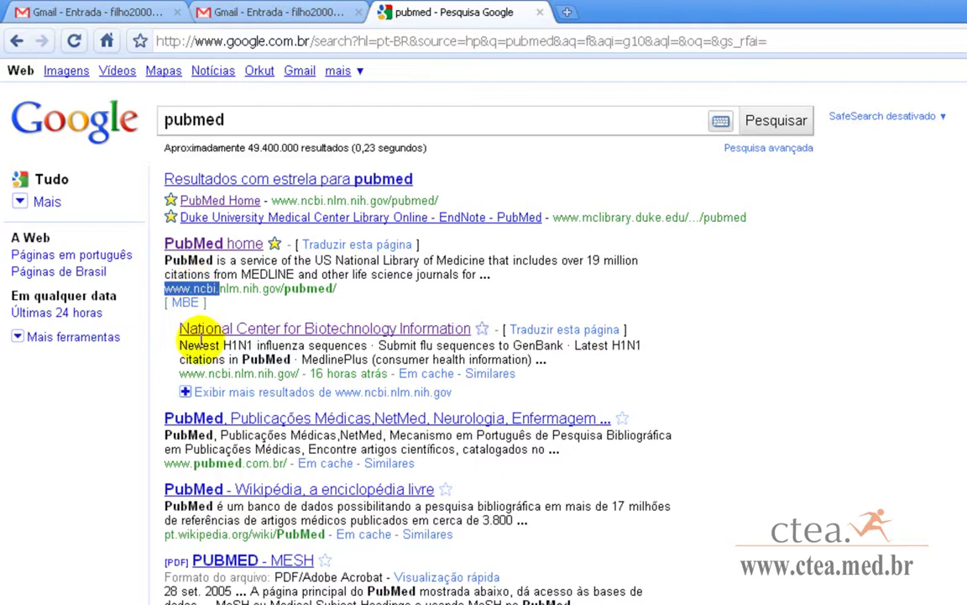
{"action": "left_click_drag", "start_coordinate": [164, 463], "coordinate": [290, 463]}
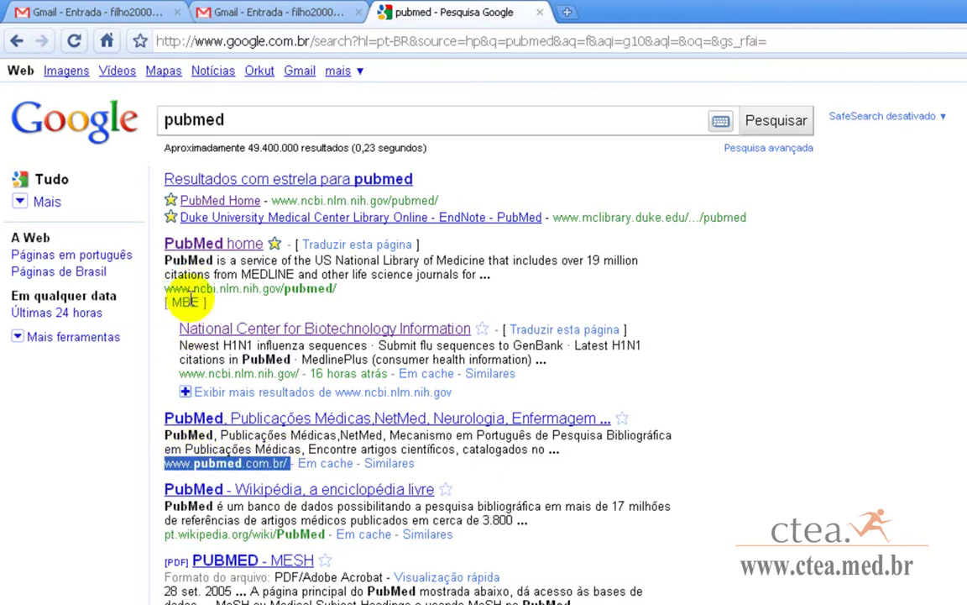
{"action": "left_click", "coordinate": [197, 245]}
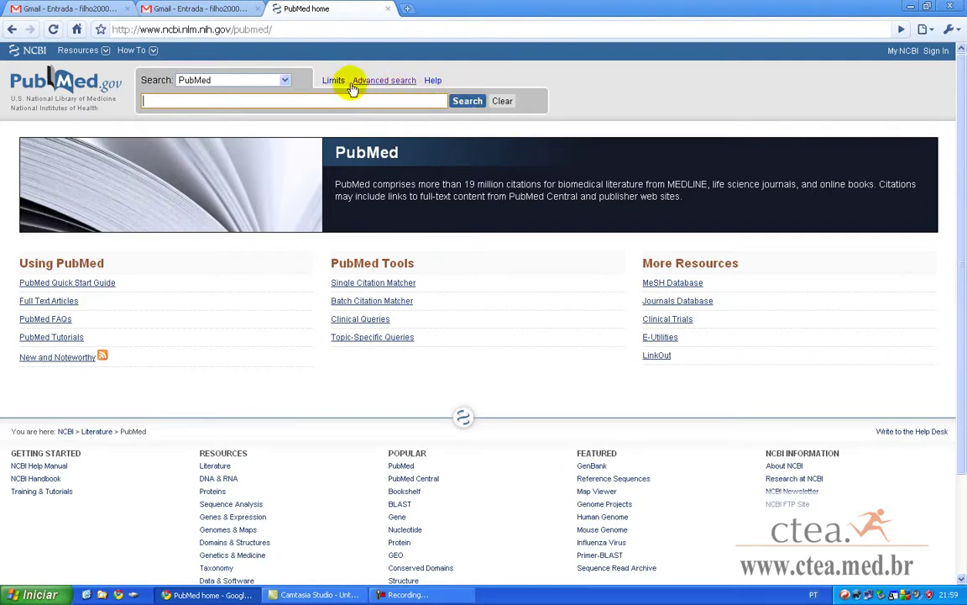
Examine the My NCBI account registration form, including its optional e-mail field, and return to the PubMed home page.
{"action": "left_click", "coordinate": [905, 52]}
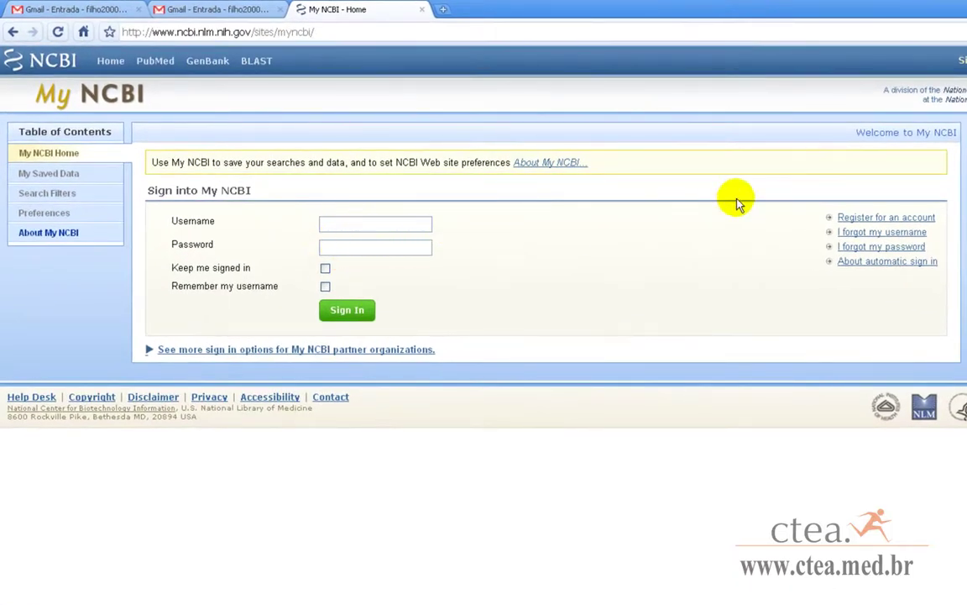
{"action": "left_click", "coordinate": [866, 220]}
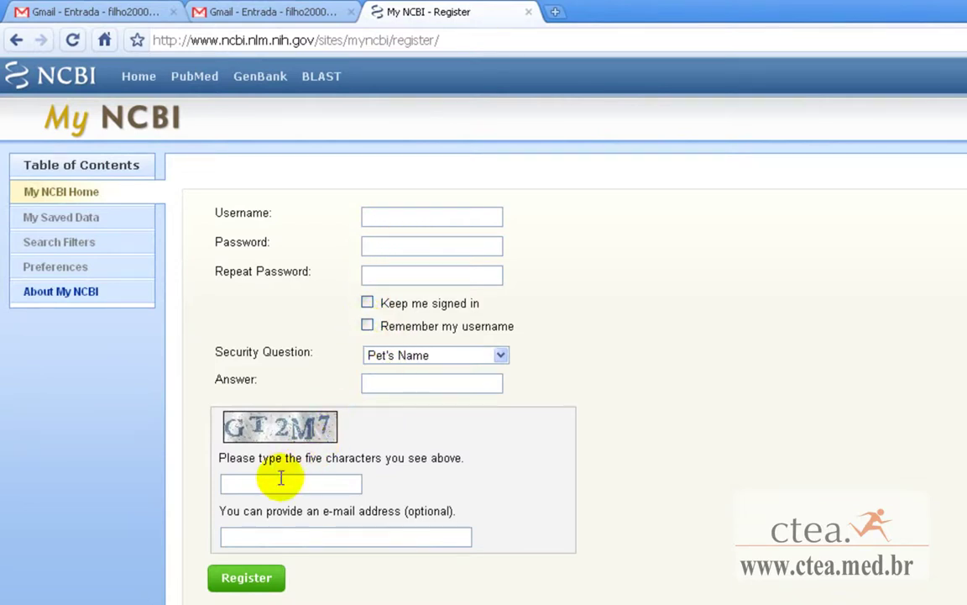
{"action": "left_click", "coordinate": [294, 534]}
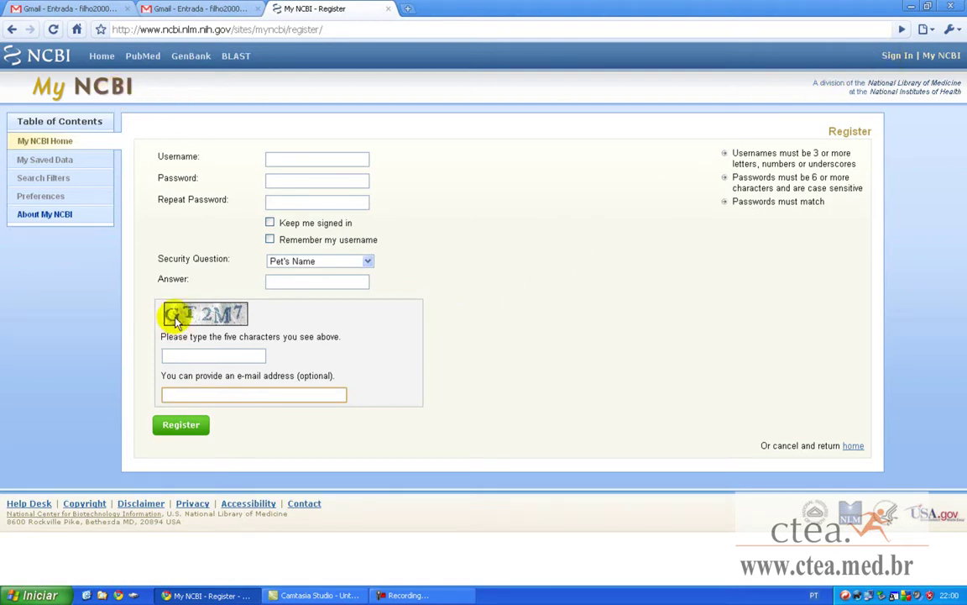
{"action": "left_click", "coordinate": [144, 56]}
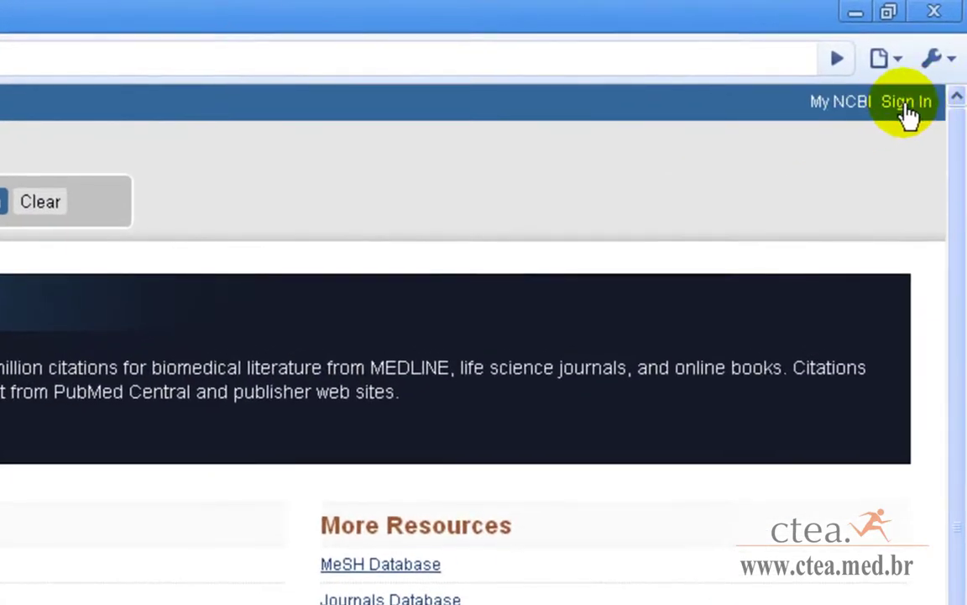
Sign in to My NCBI with the saved account username and the account password.
{"action": "left_click", "coordinate": [907, 108]}
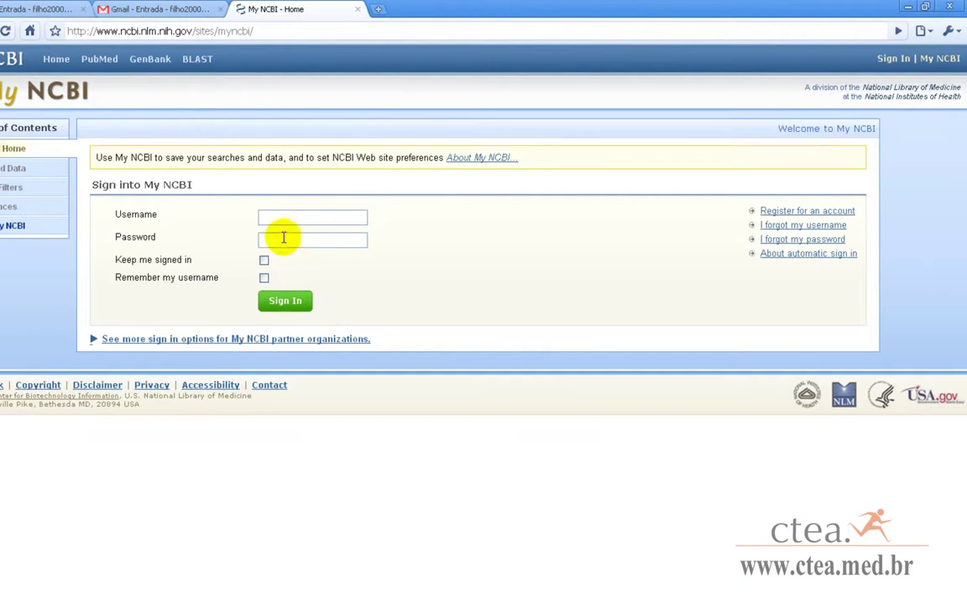
{"action": "left_click", "coordinate": [288, 217]}
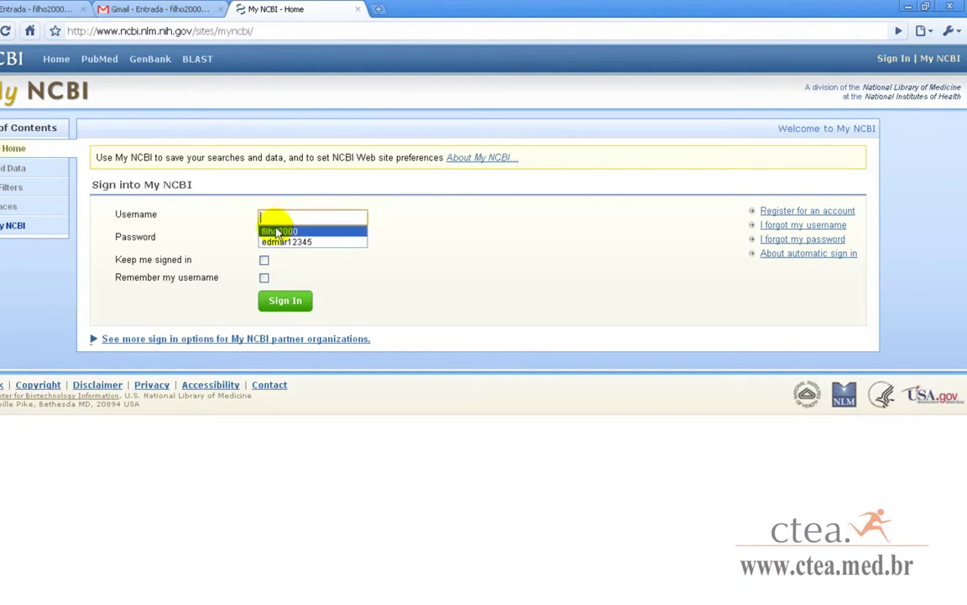
{"action": "left_click", "coordinate": [286, 241]}
{"action": "left_click", "coordinate": [315, 243]}
{"action": "type", "text": "••••••"}
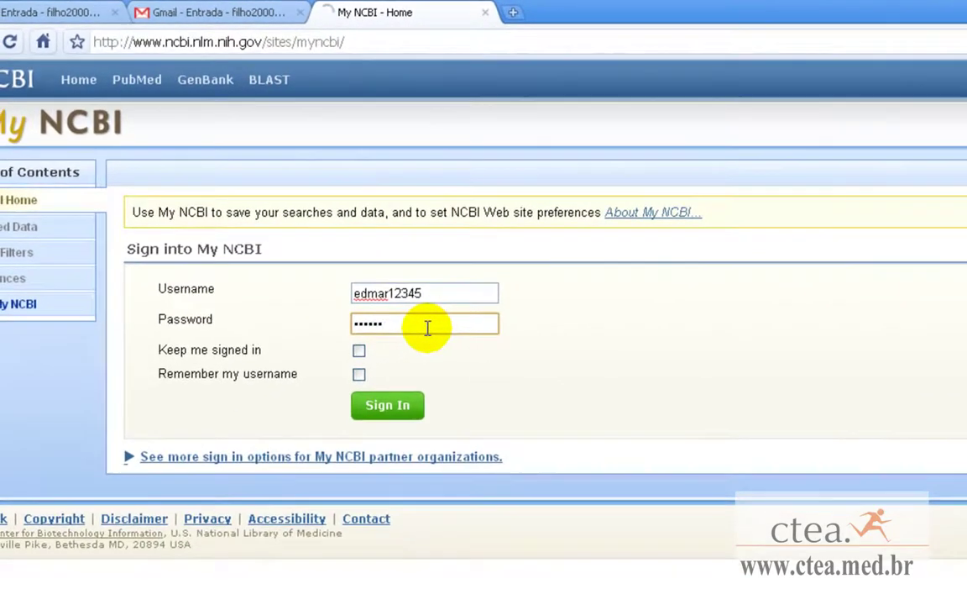
{"action": "key", "text": "Return"}
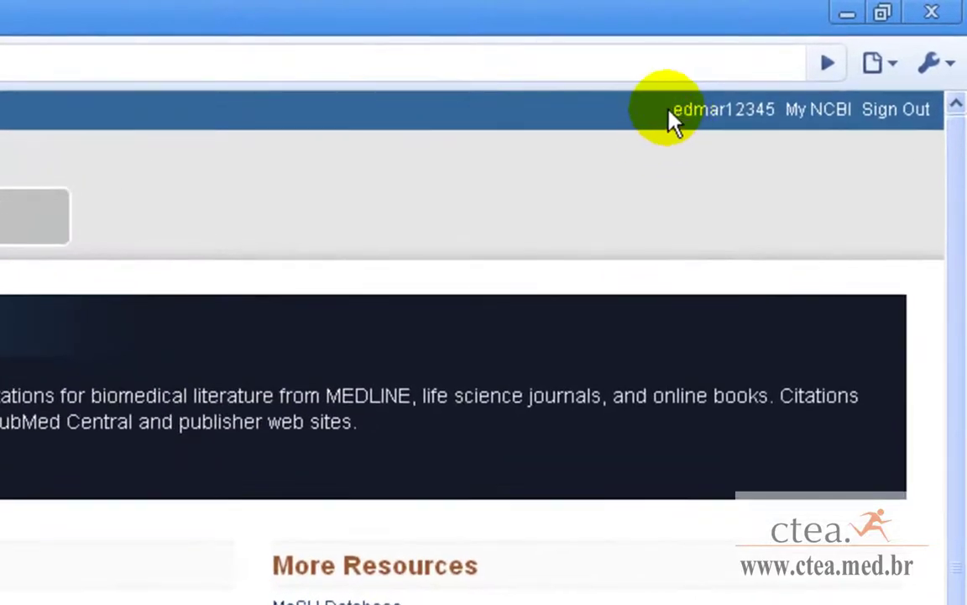
{"action": "left_click_drag", "start_coordinate": [670, 110], "coordinate": [773, 110]}
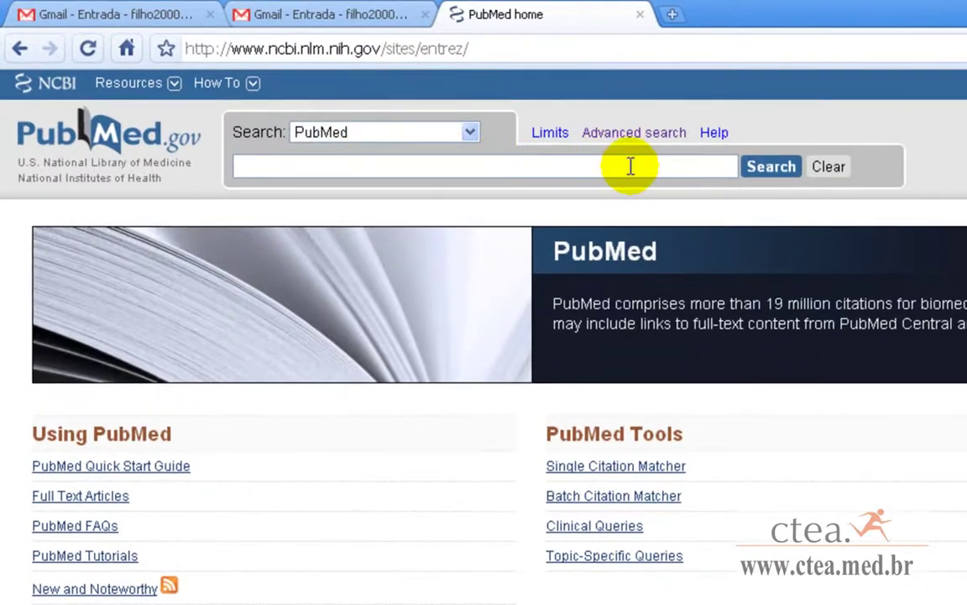
Look up "cruciate ligament" in the All Fields index of PubMed's advanced search builder.
{"action": "left_click", "coordinate": [262, 166]}
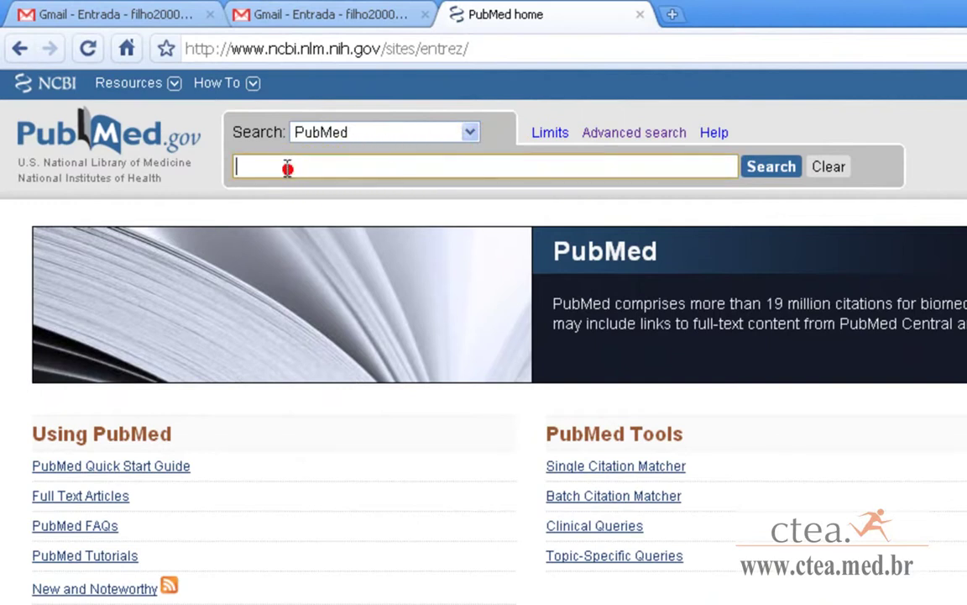
{"action": "left_click", "coordinate": [620, 134]}
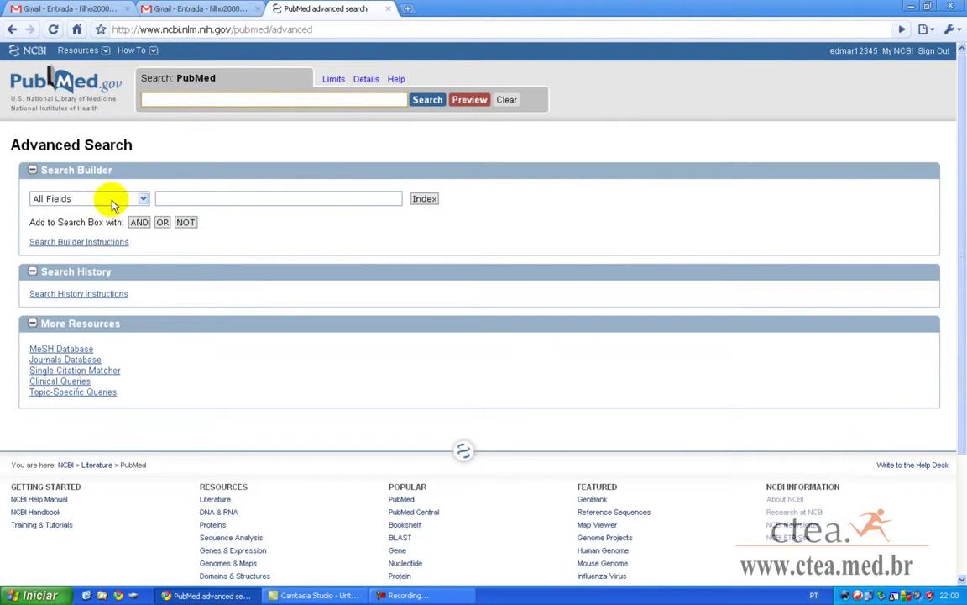
{"action": "left_click", "coordinate": [174, 198]}
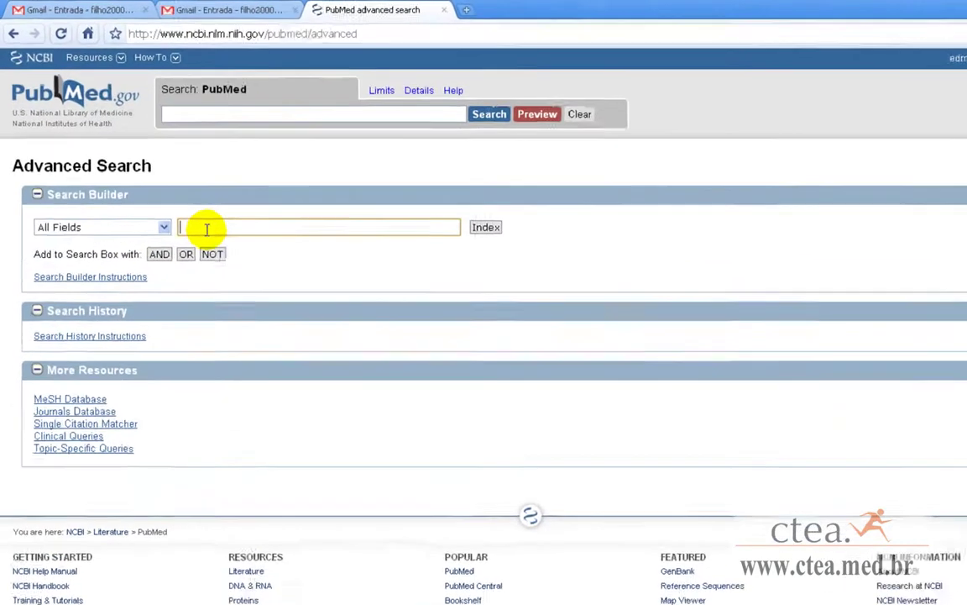
{"action": "type", "text": "cruciate ligament"}
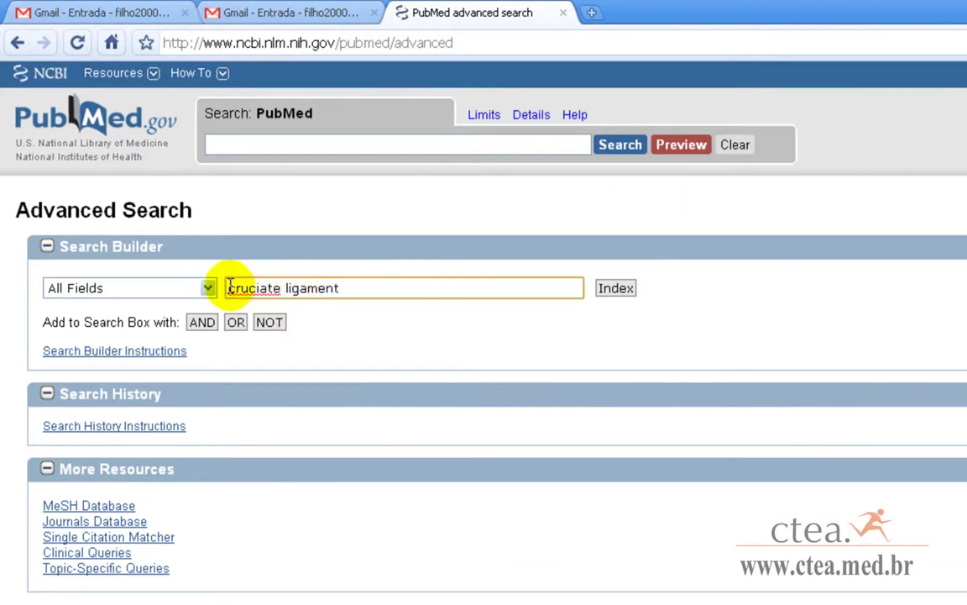
{"action": "left_click", "coordinate": [616, 294]}
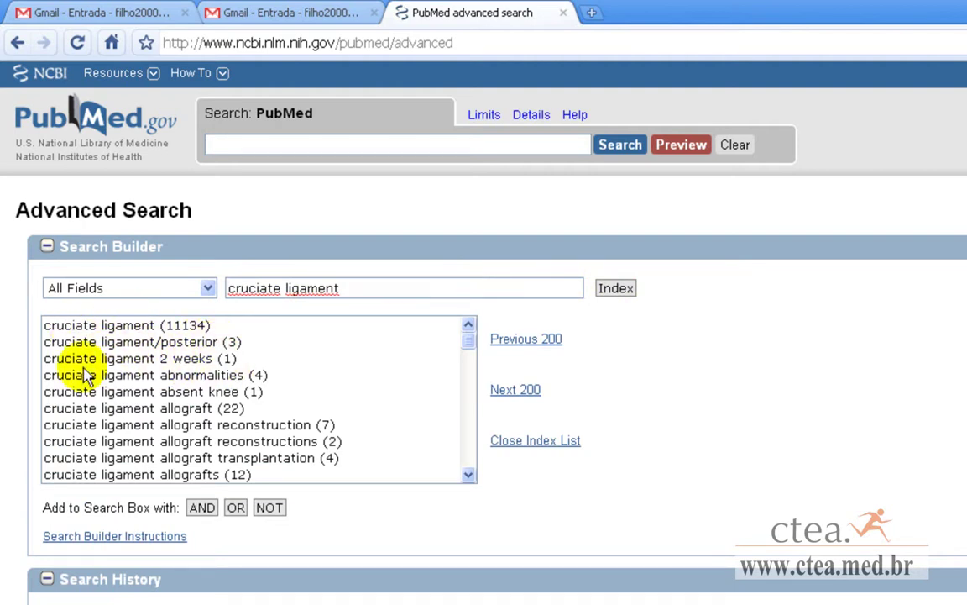
Add the plain "cruciate ligament" index entry to the search query with AND.
{"action": "left_click", "coordinate": [122, 326]}
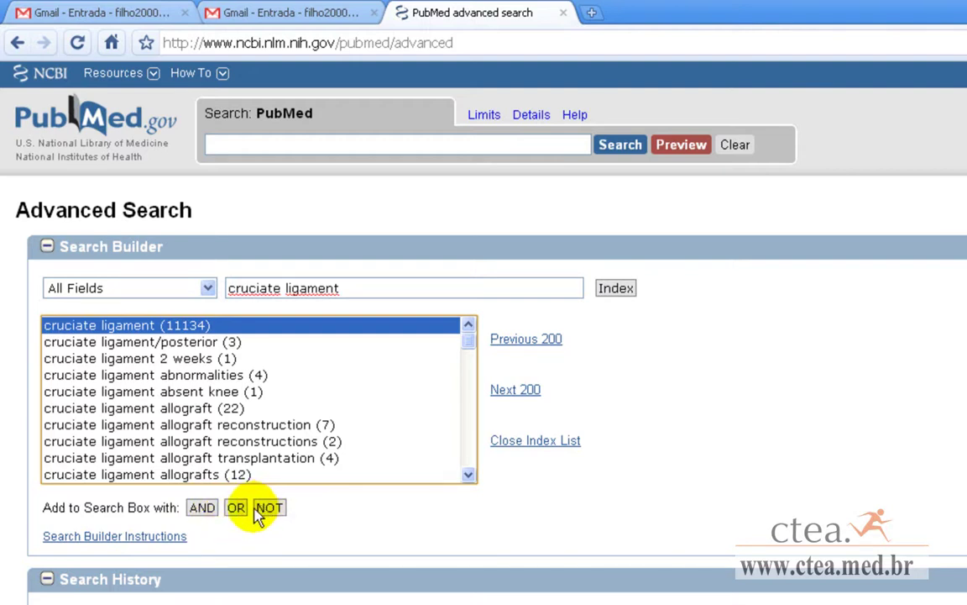
{"action": "left_click", "coordinate": [202, 508]}
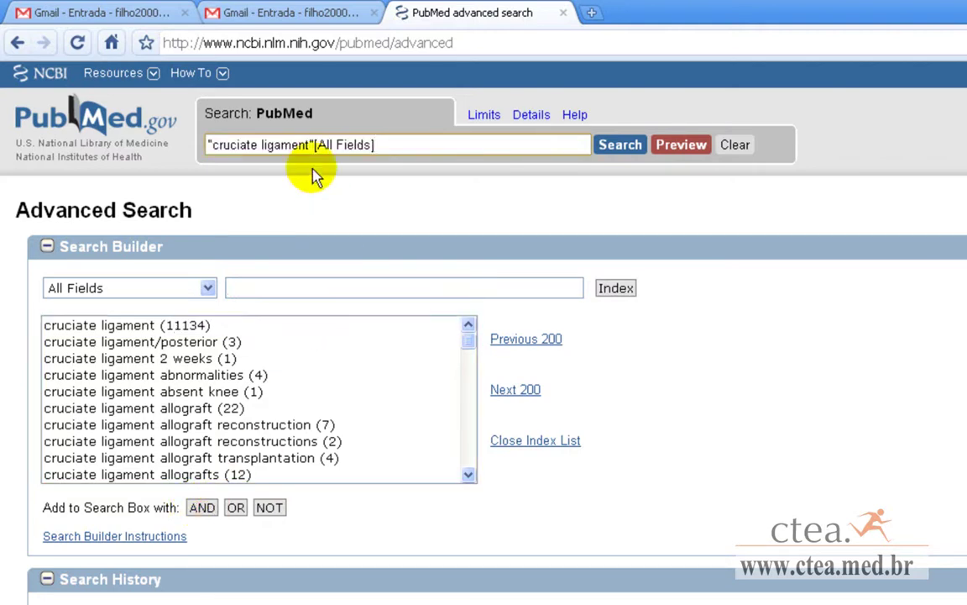
{"action": "left_click_drag", "start_coordinate": [409, 144], "coordinate": [206, 145]}
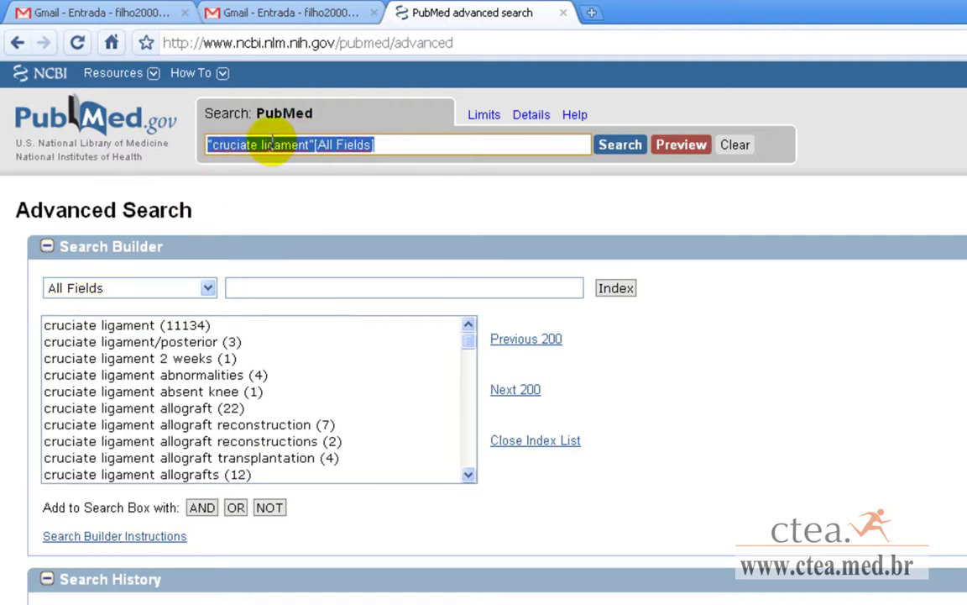
{"action": "left_click", "coordinate": [427, 148]}
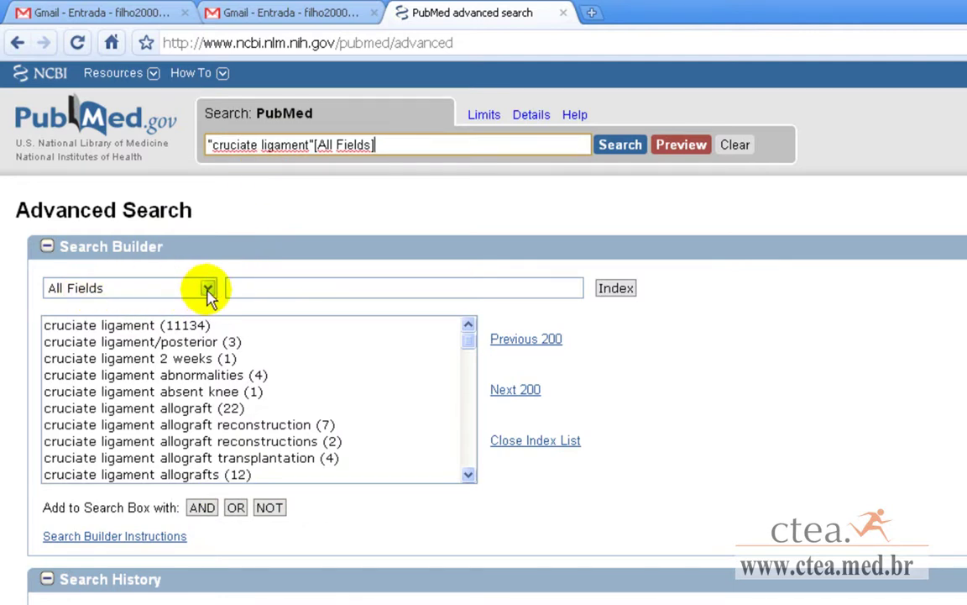
Set the search builder's field to Publication Type.
{"action": "left_click", "coordinate": [207, 289]}
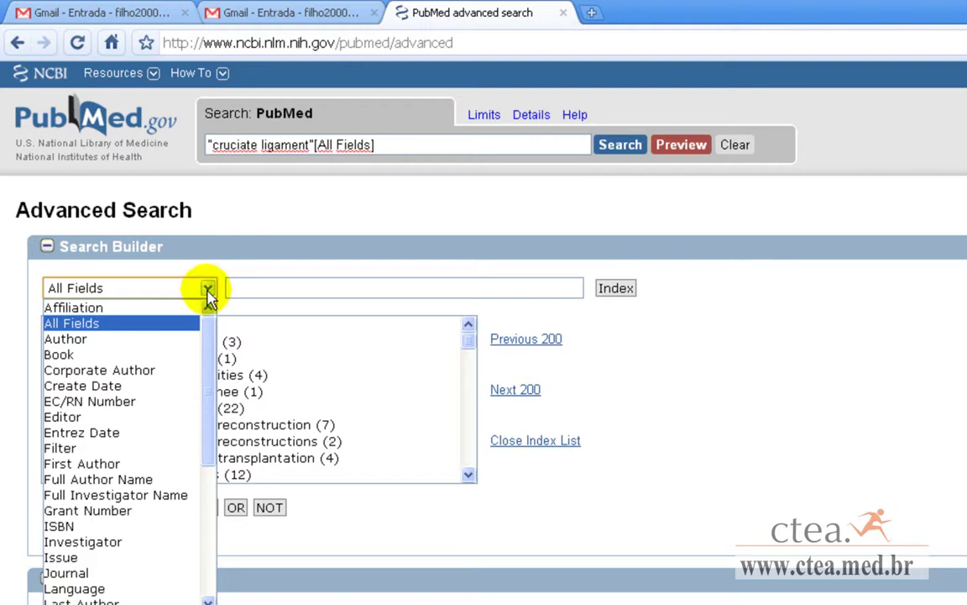
{"action": "left_click_drag", "start_coordinate": [212, 333], "coordinate": [209, 319]}
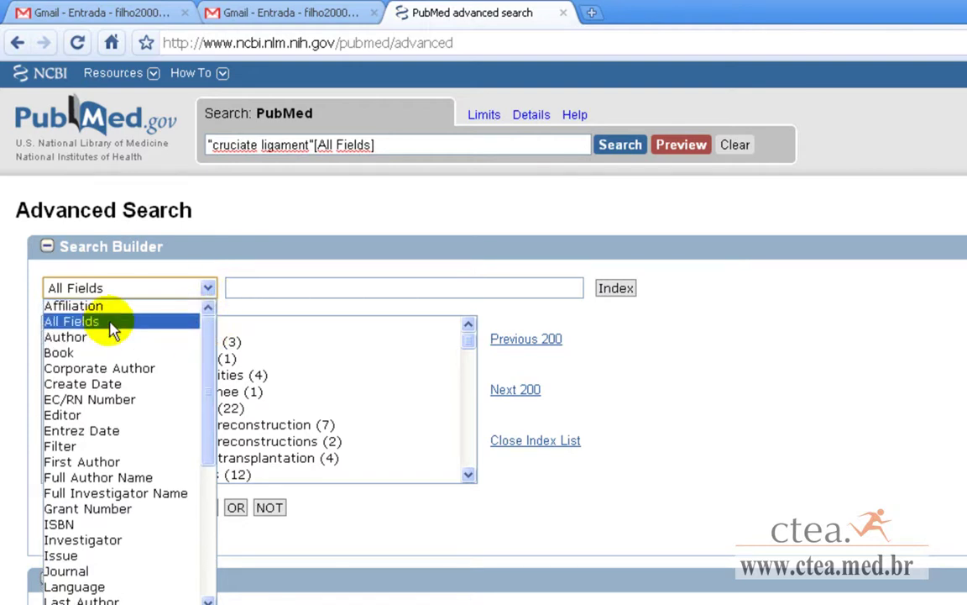
{"action": "left_click_drag", "start_coordinate": [215, 356], "coordinate": [214, 455]}
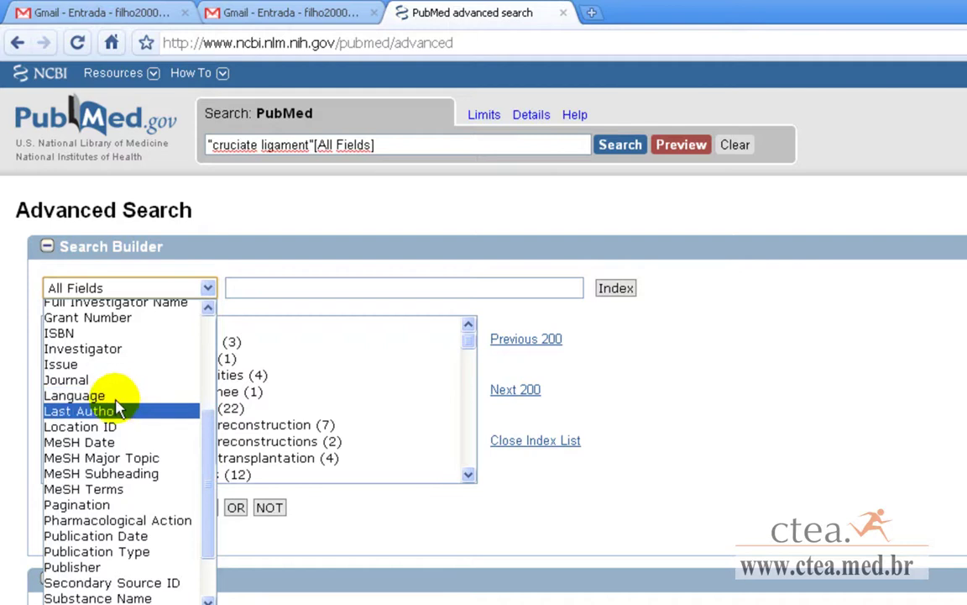
{"action": "left_click_drag", "start_coordinate": [209, 433], "coordinate": [203, 480]}
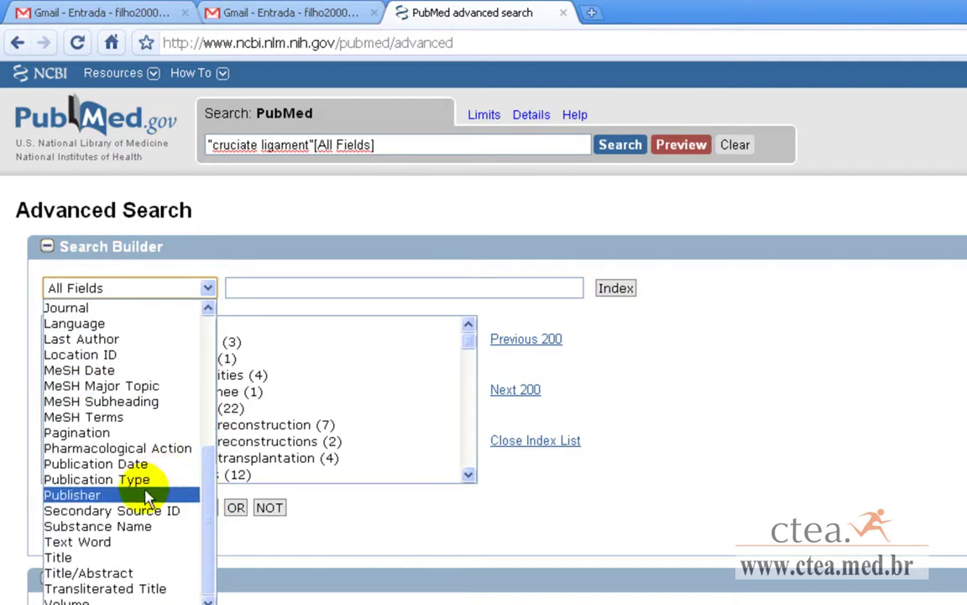
{"action": "left_click", "coordinate": [81, 479]}
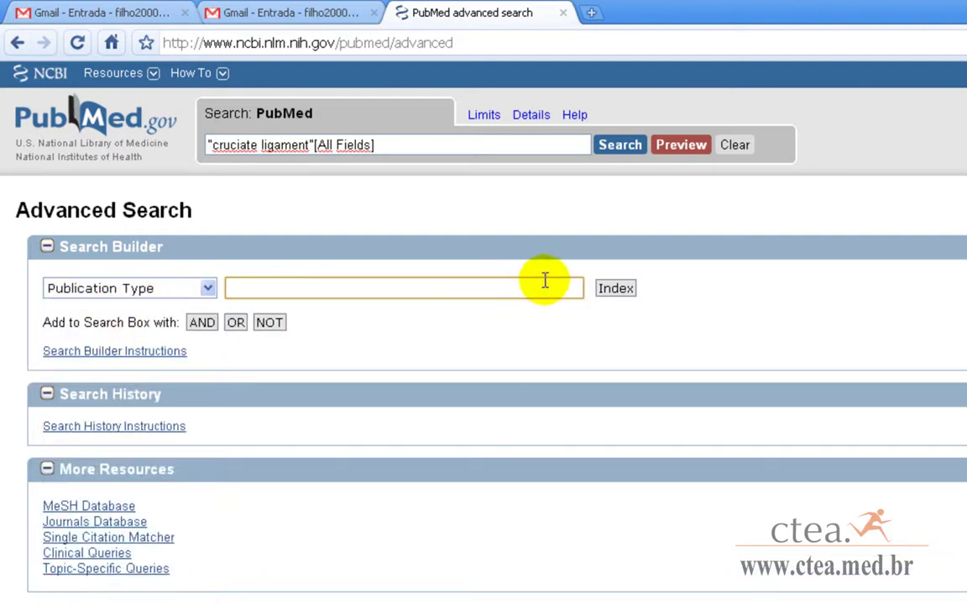
Add "meta analysis" from the publication type index to the query with AND and run the search.
{"action": "left_click", "coordinate": [613, 288]}
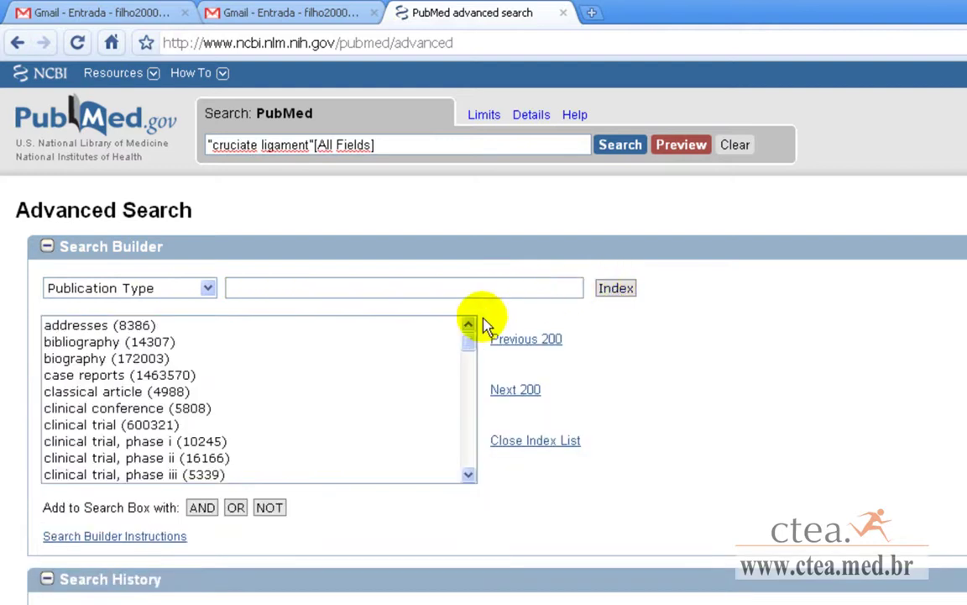
{"action": "left_click_drag", "start_coordinate": [467, 345], "coordinate": [453, 418]}
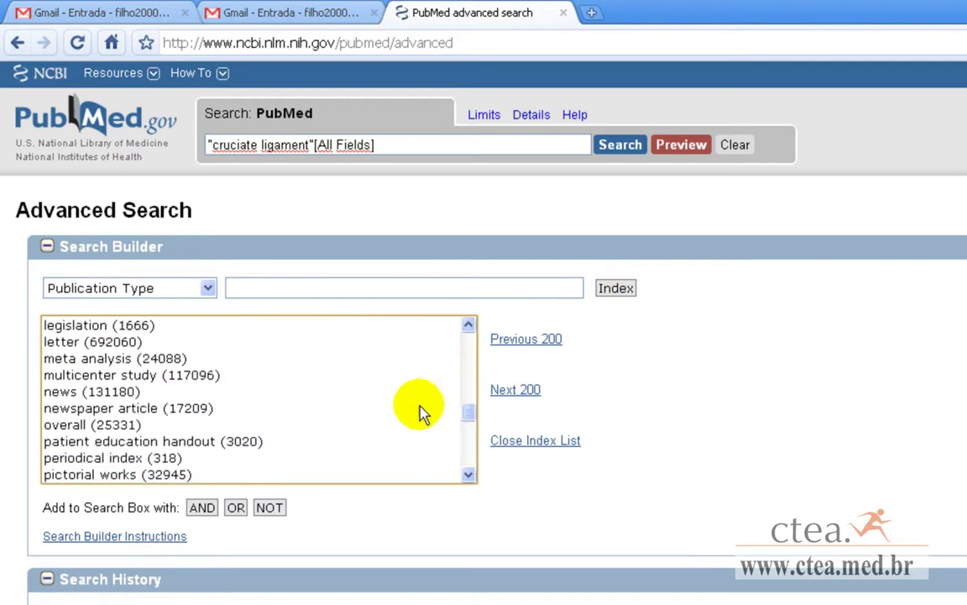
{"action": "left_click", "coordinate": [92, 360]}
{"action": "left_click", "coordinate": [89, 352]}
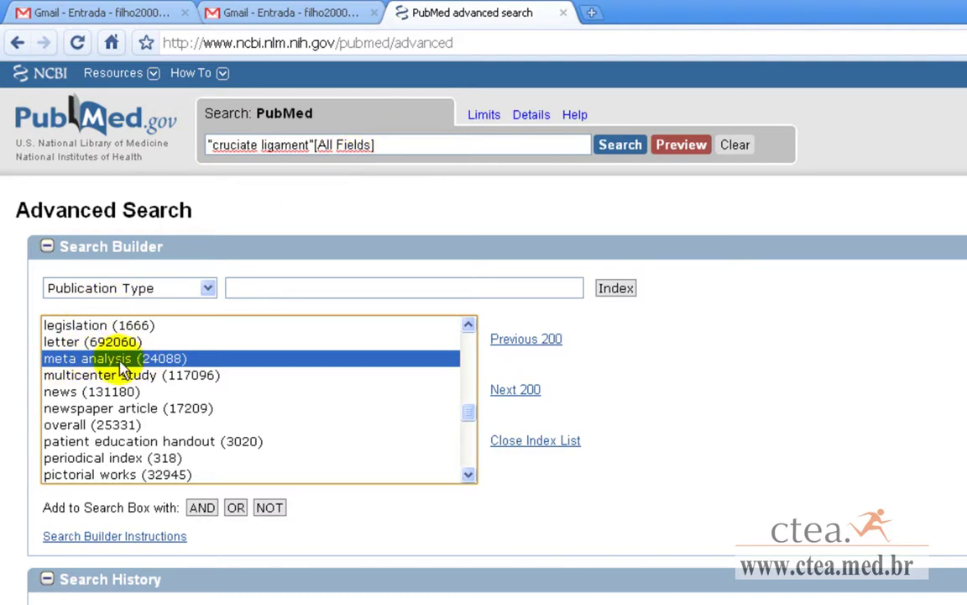
{"action": "left_click", "coordinate": [201, 508]}
{"action": "left_click_drag", "start_coordinate": [217, 140], "coordinate": [595, 149]}
{"action": "left_click", "coordinate": [619, 146]}
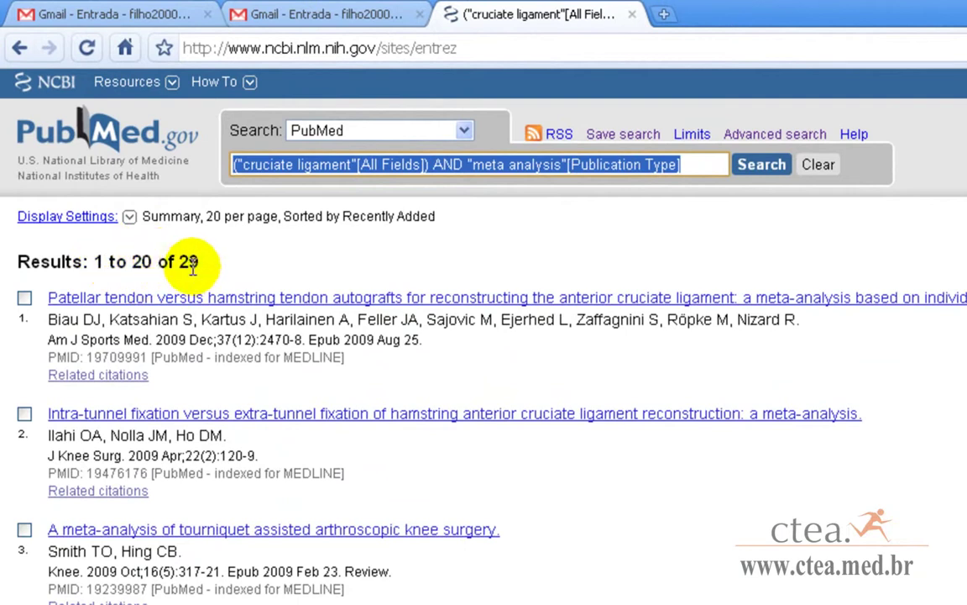
Save the search to My NCBI under the name "metanalise cruzados".
{"action": "left_click", "coordinate": [613, 136]}
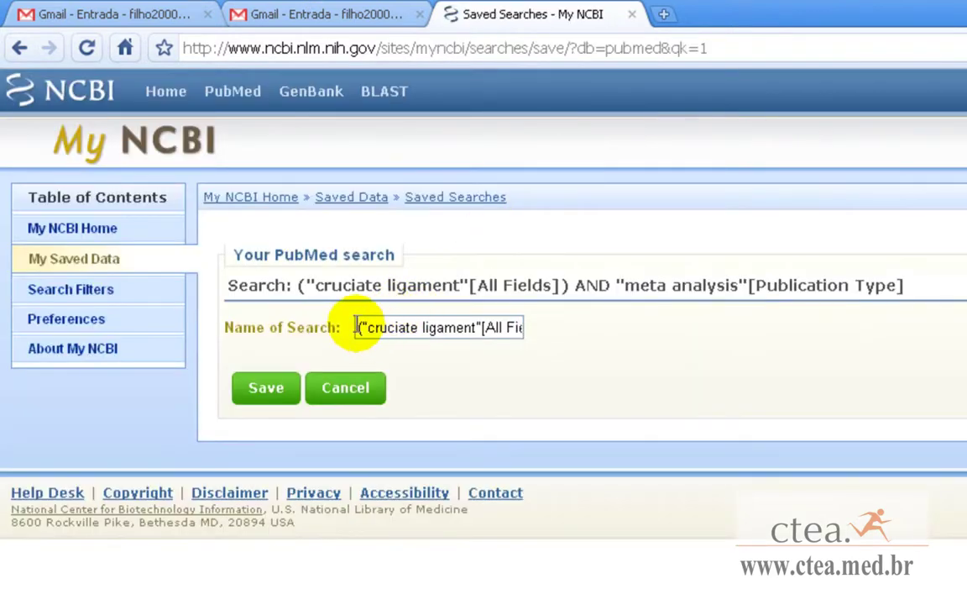
{"action": "left_click_drag", "start_coordinate": [361, 327], "coordinate": [599, 315]}
{"action": "type", "text": "m"}
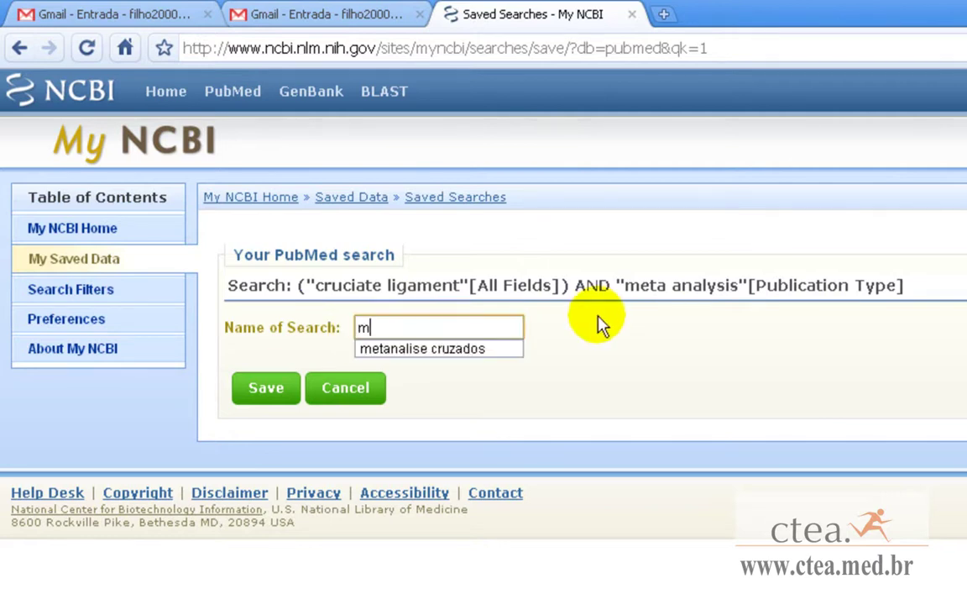
{"action": "left_click", "coordinate": [423, 359]}
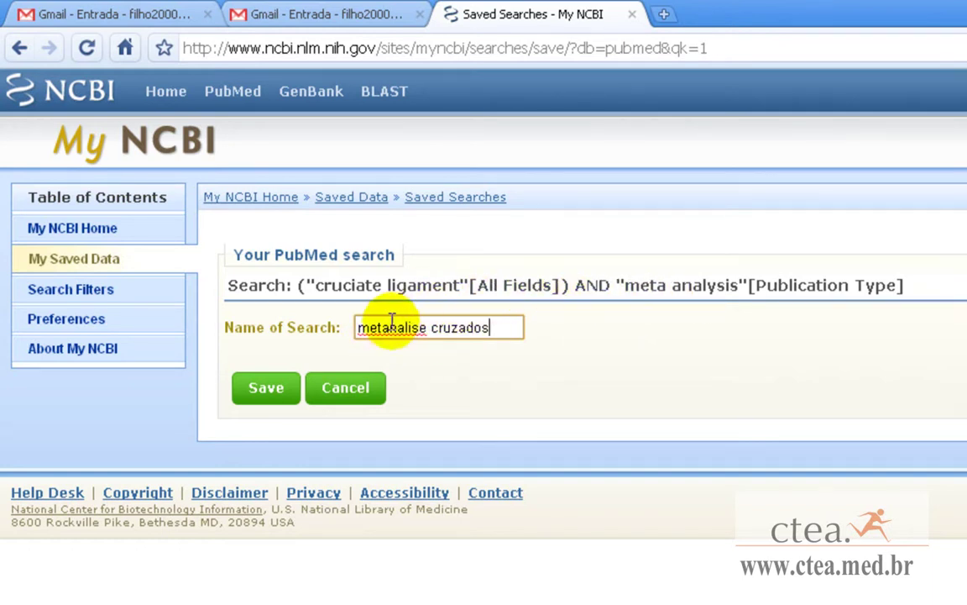
{"action": "left_click", "coordinate": [285, 400]}
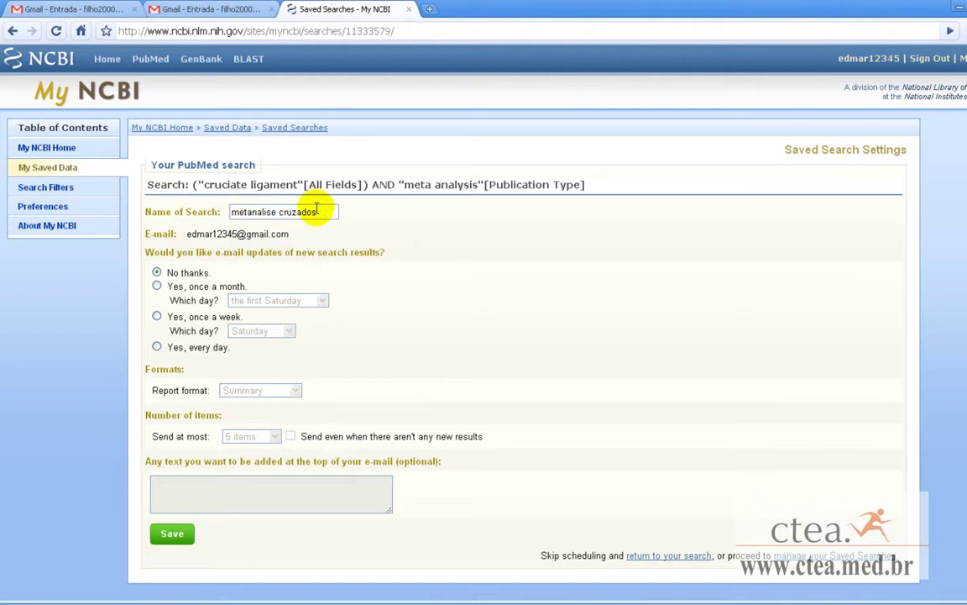
Look over the e-mail update options in the saved search's settings.
{"action": "scroll", "coordinate": [225, 227], "scroll_direction": "down", "scroll_amount": 1}
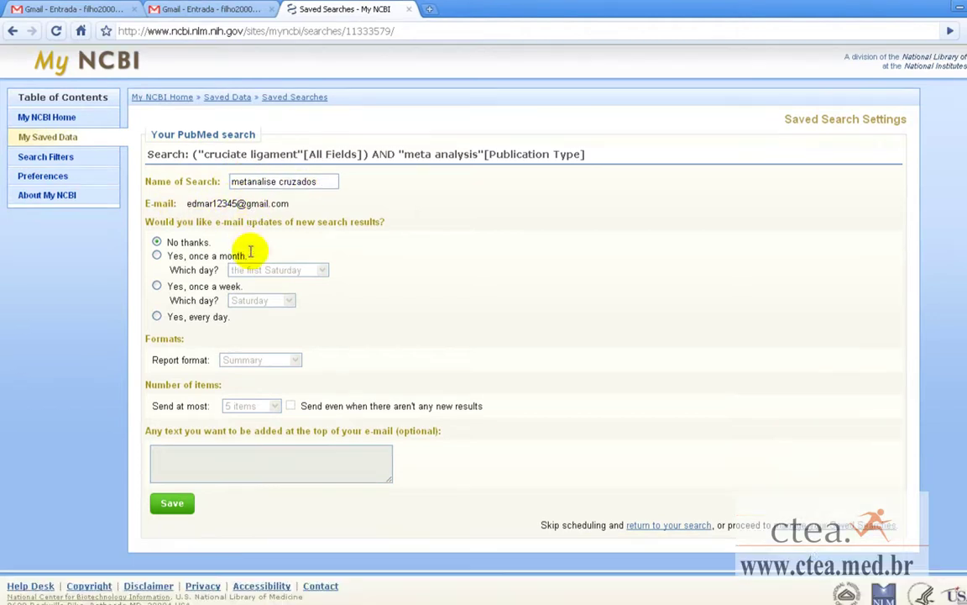